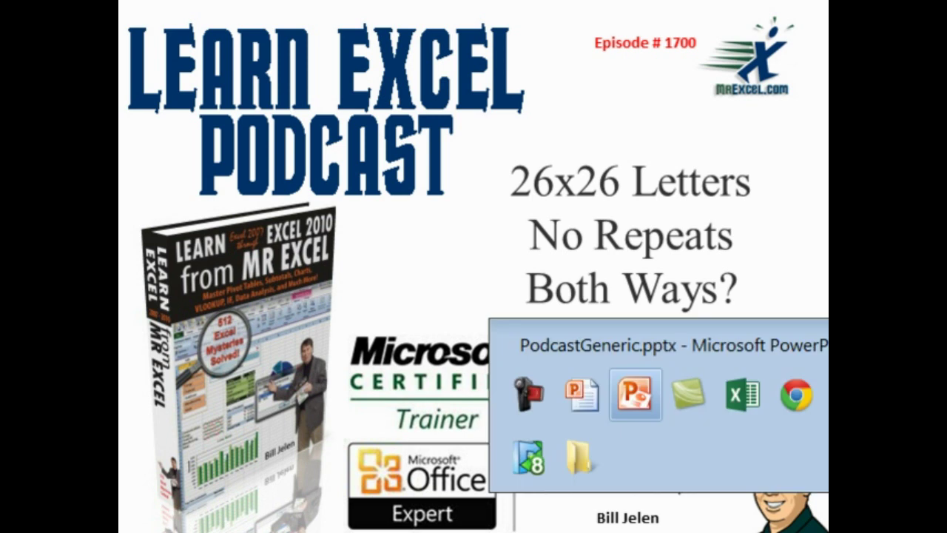
Switch from the PowerPoint title slide to the Excel workbook with the 26x26 letter grid.
key(Tab)
key(Tab)
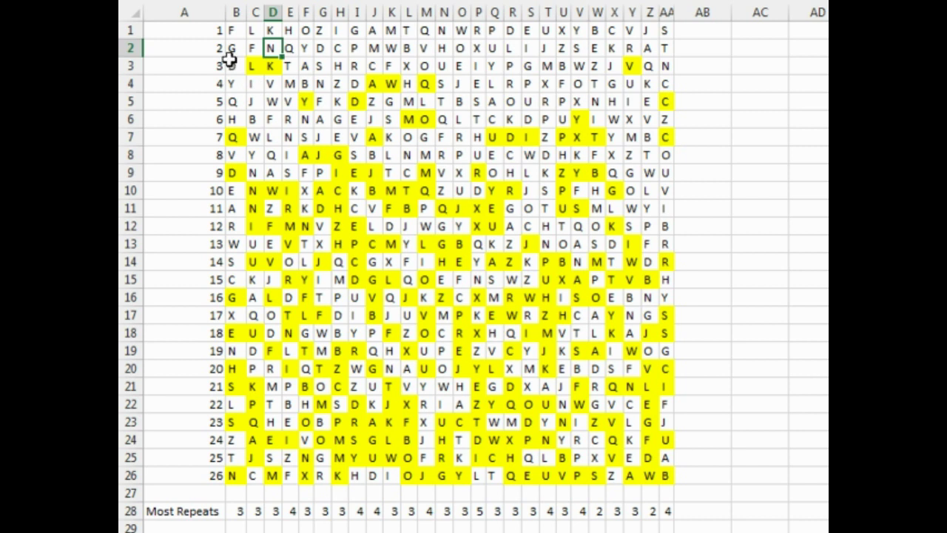
click(235, 475)
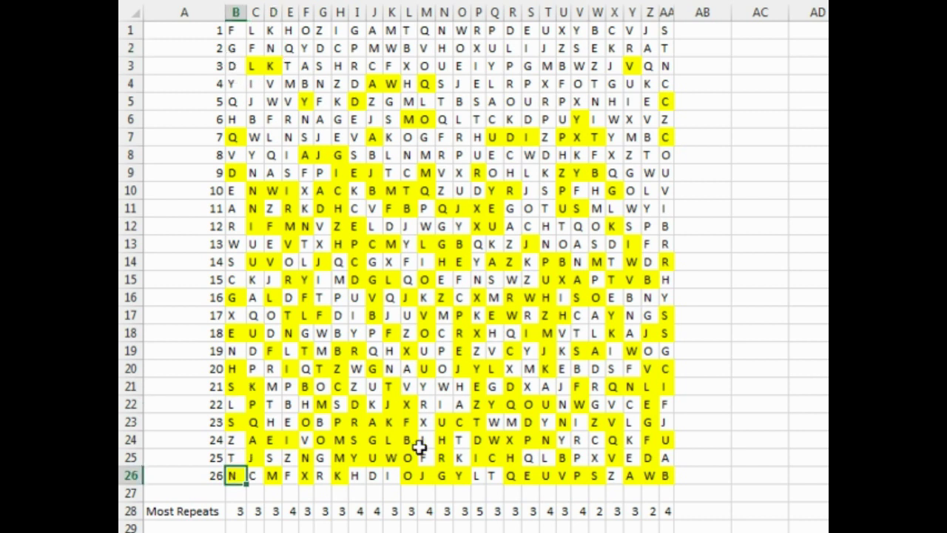
key(alt+o)
key(d)
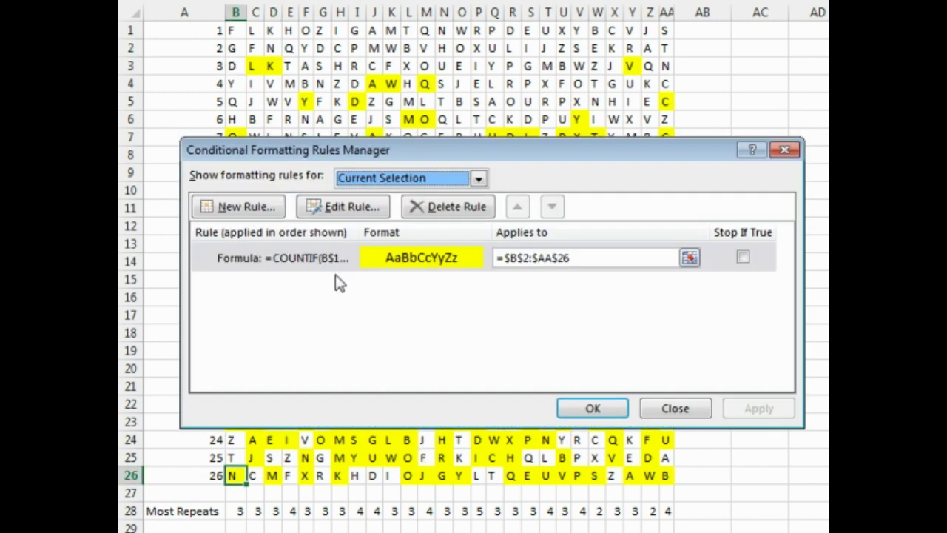
click(338, 211)
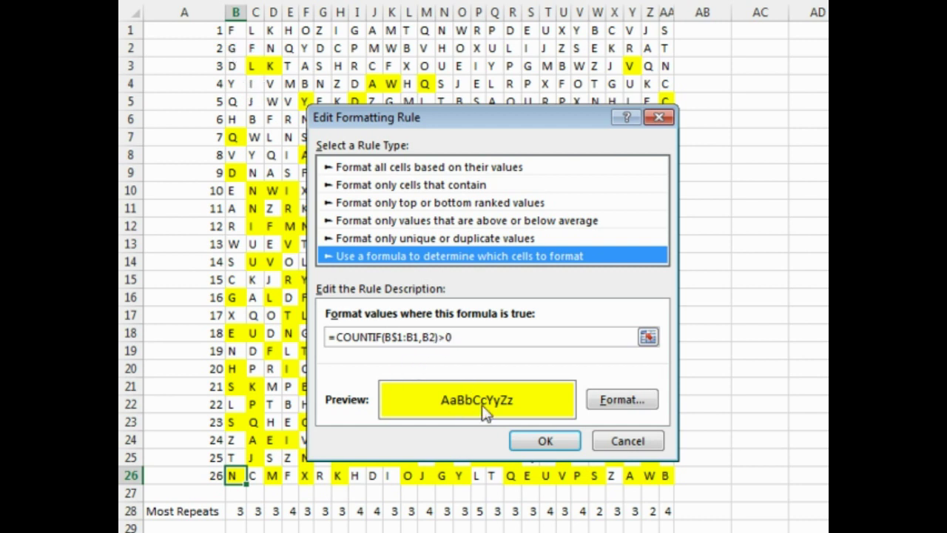
click(605, 438)
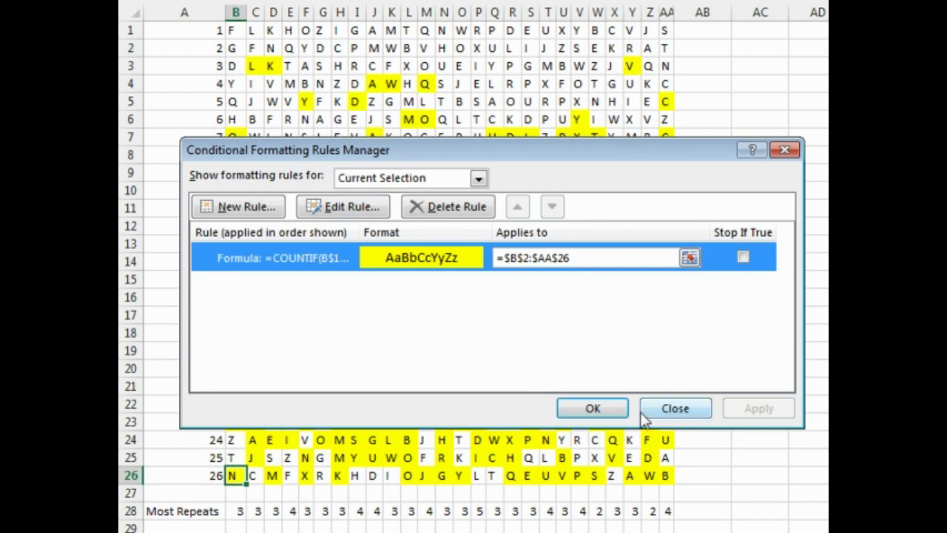
click(673, 409)
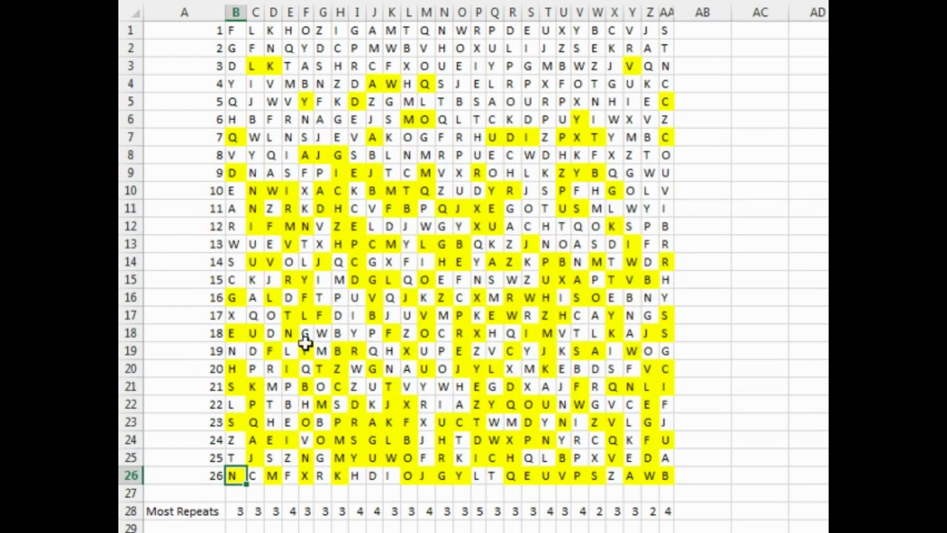
click(245, 508)
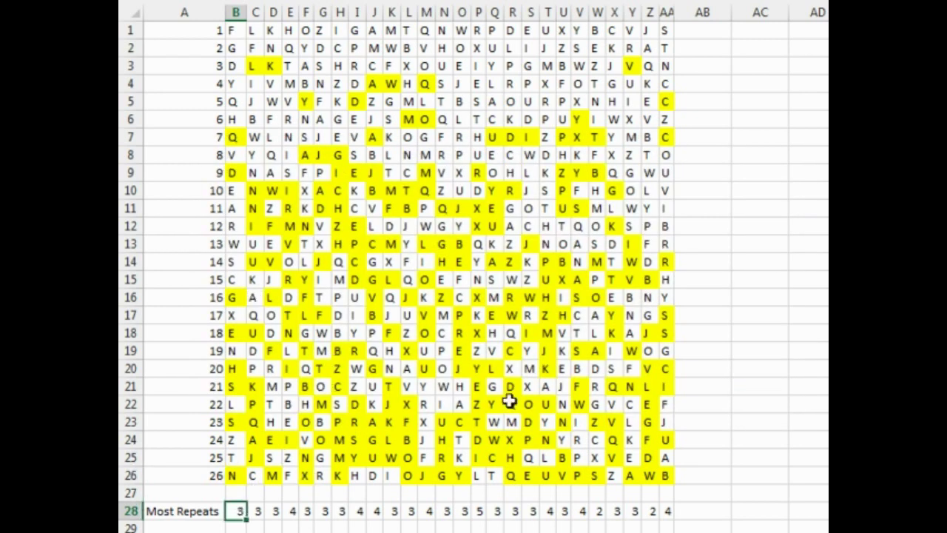
key(F2)
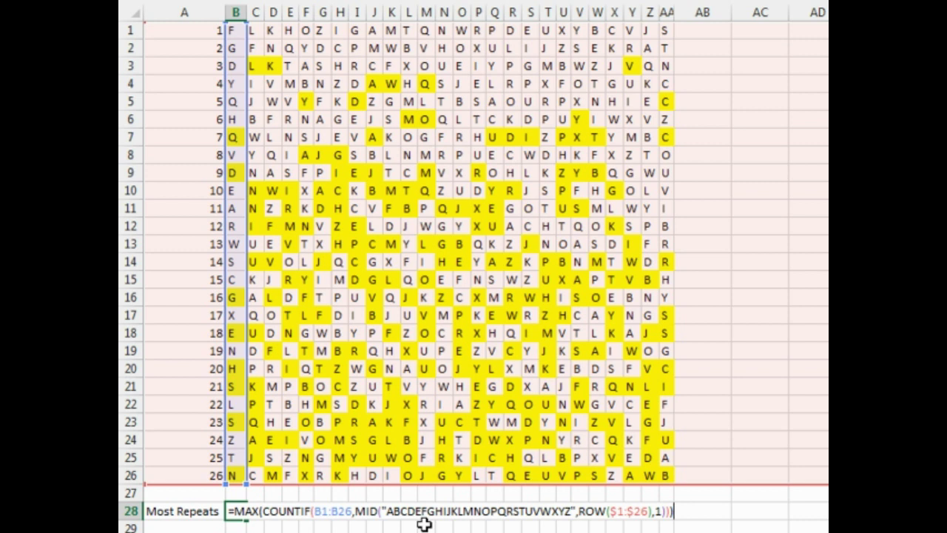
key(ctrl+shift+Return)
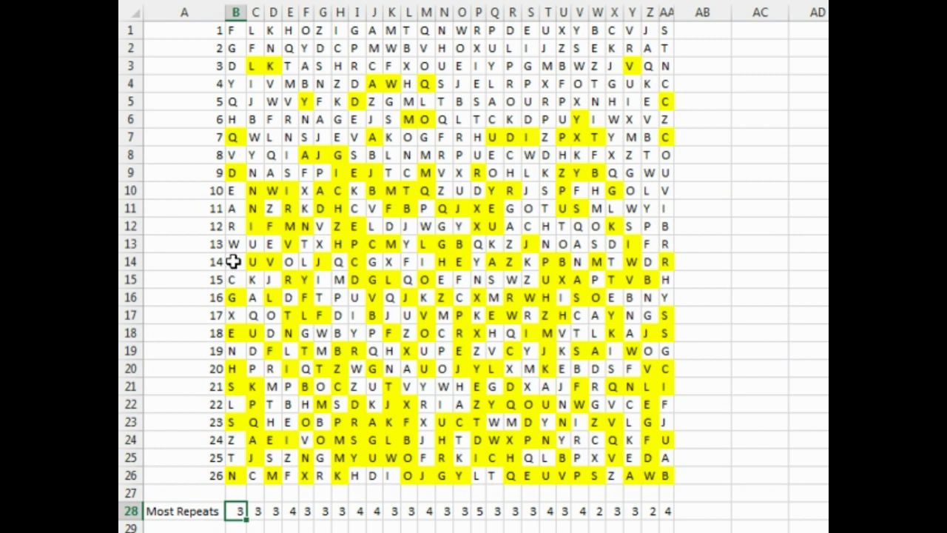
Put =MAX(B28:AA28) in AB28, showing 5, and go to the How to Build a Row sheet.
click(706, 511)
text(=a)
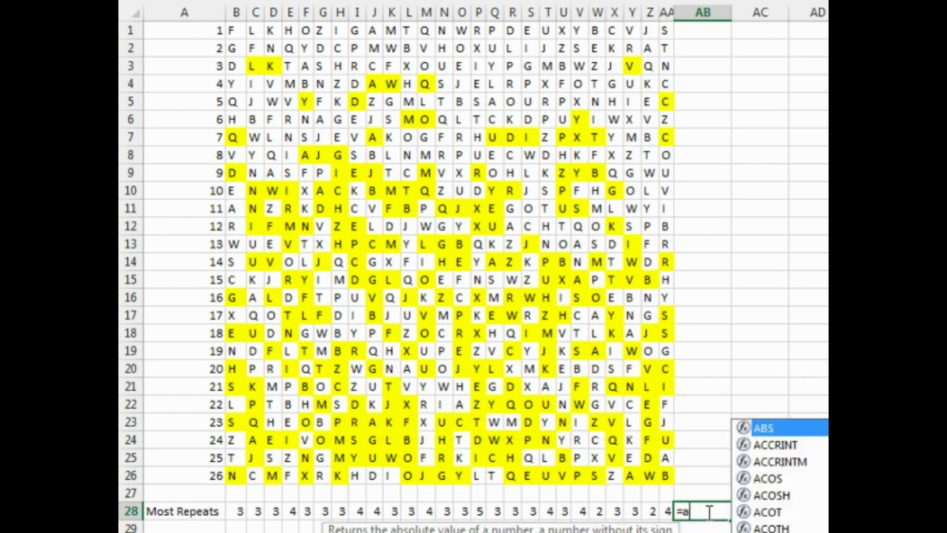
key(BackSpace)
text(max()
key(Left)
key(shift+Left)
key(shift+Left)
key(shift+Left)
key(shift+Left)
key(shift+Left)
key(shift+Left)
key(shift+Left)
key(shift+Left)
key(shift+Left)
key(shift+Left)
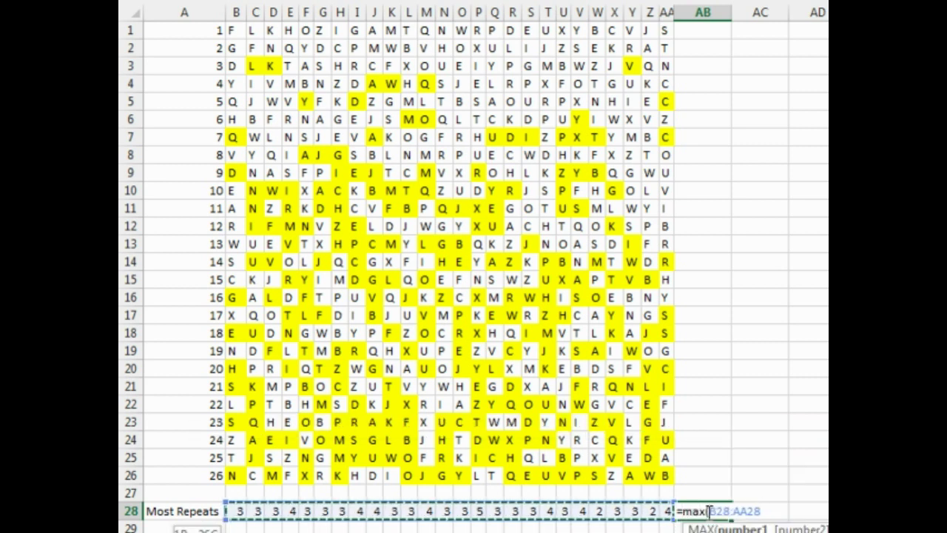
key(Return)
click(706, 511)
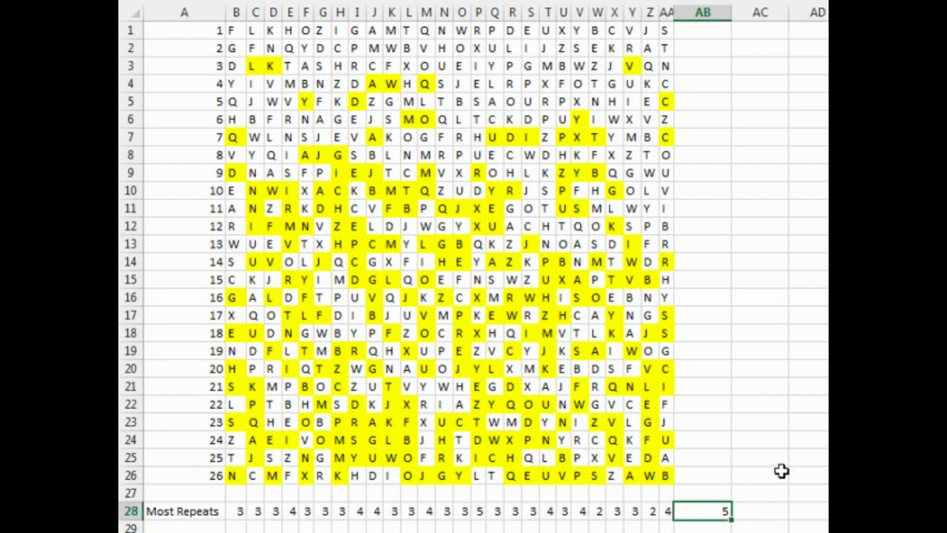
click(418, 529)
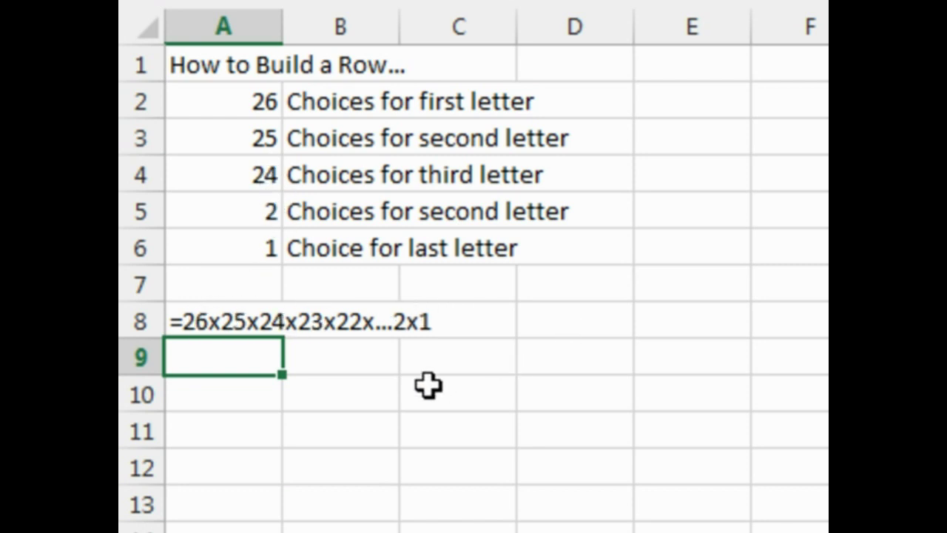
Widen column B and enter =FACT(26) in B10, giving 4.03291E+26.
click(374, 398)
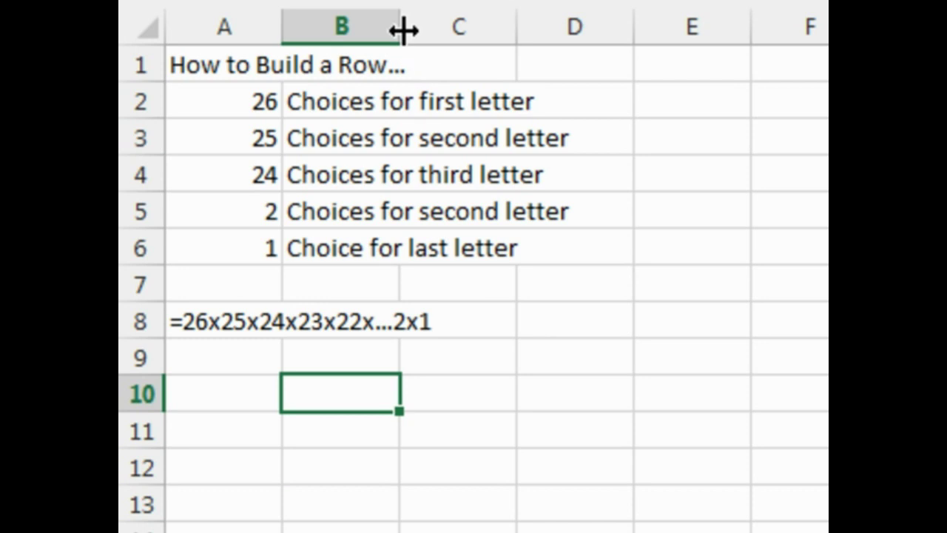
drag(400, 28, 827, 42)
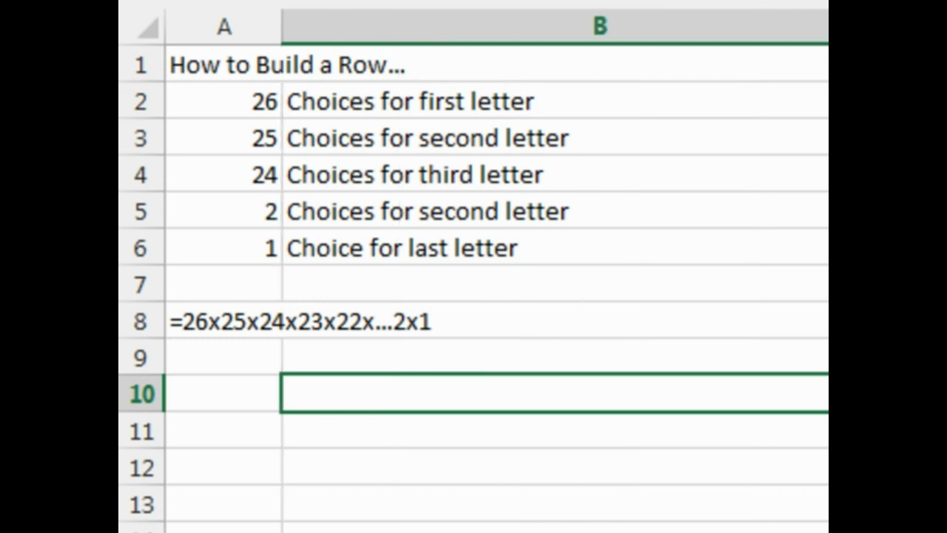
text(=FACT()
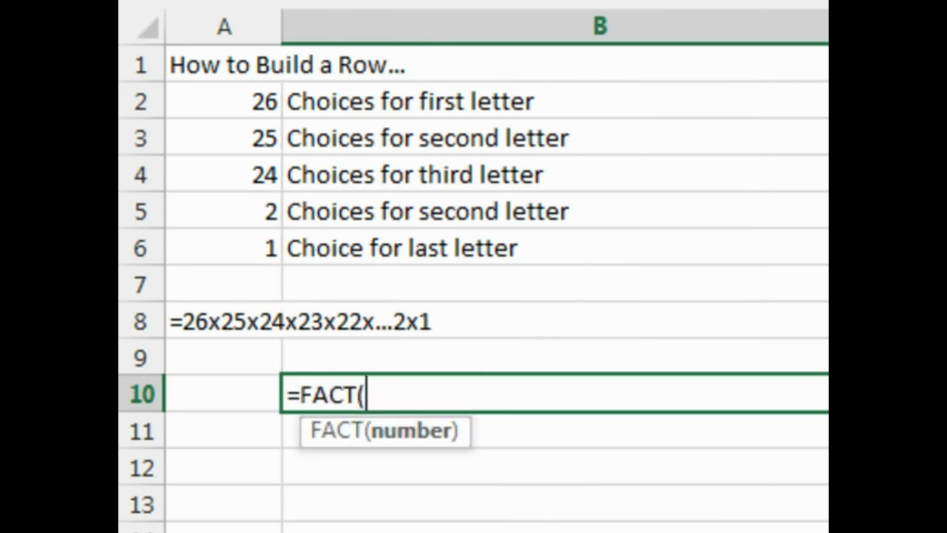
text(26))
key(Return)
key(Up)
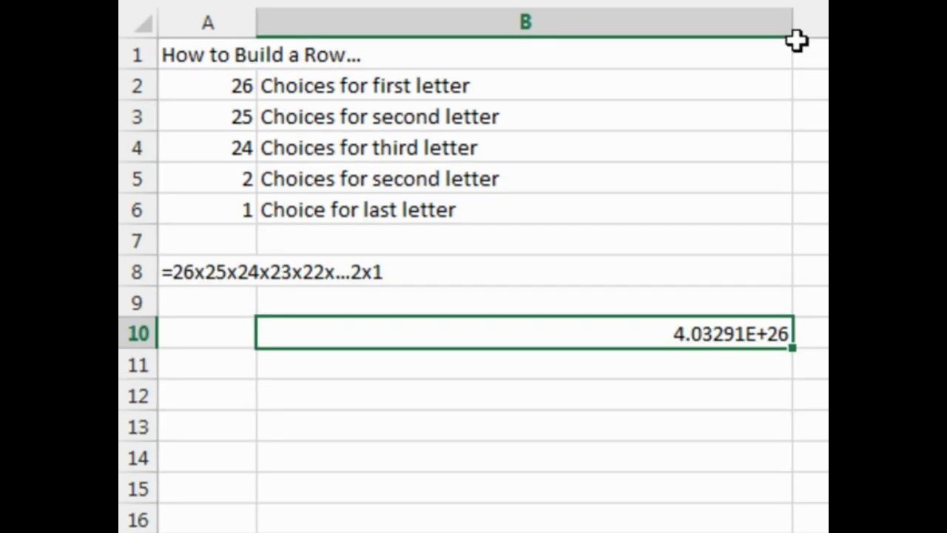
Format B10 as Number with 0 decimal places and a thousands separator.
key(ctrl+1)
click(408, 185)
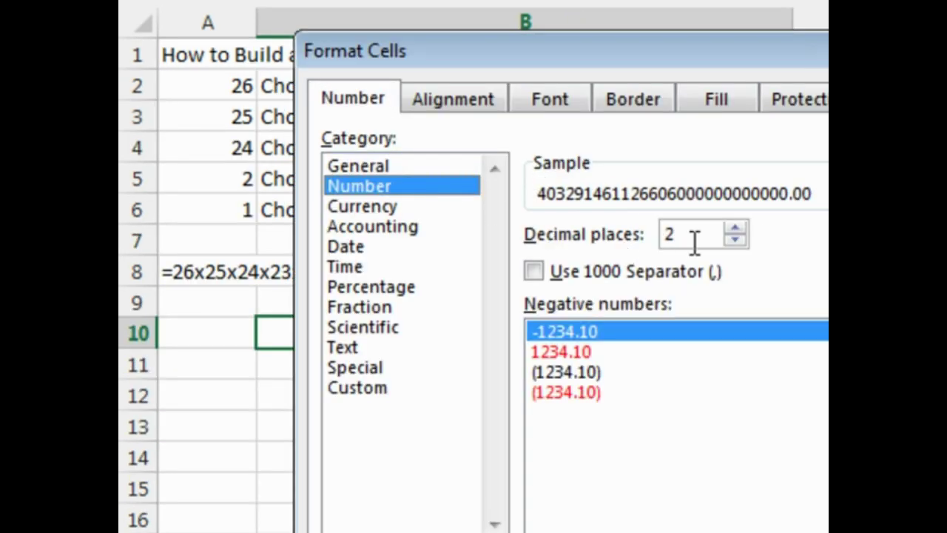
click(735, 239)
click(679, 271)
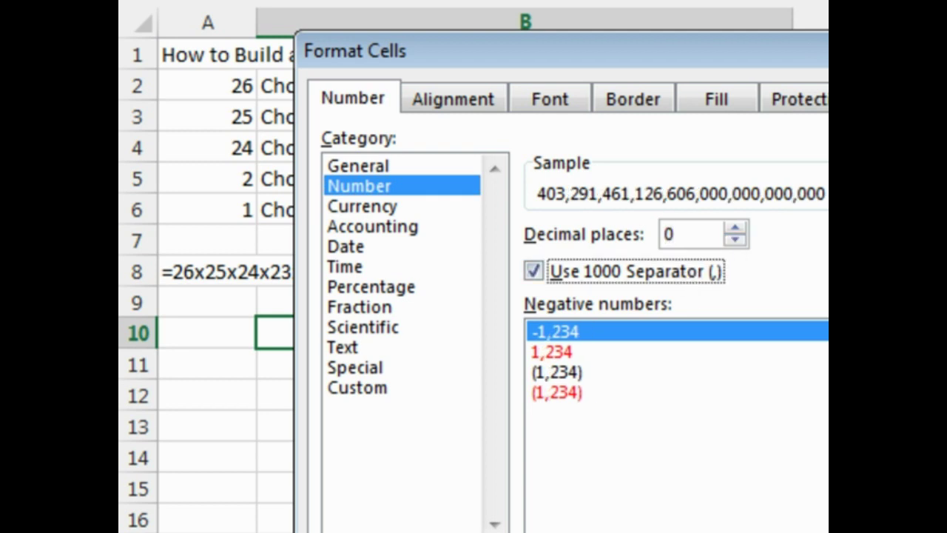
key(Return)
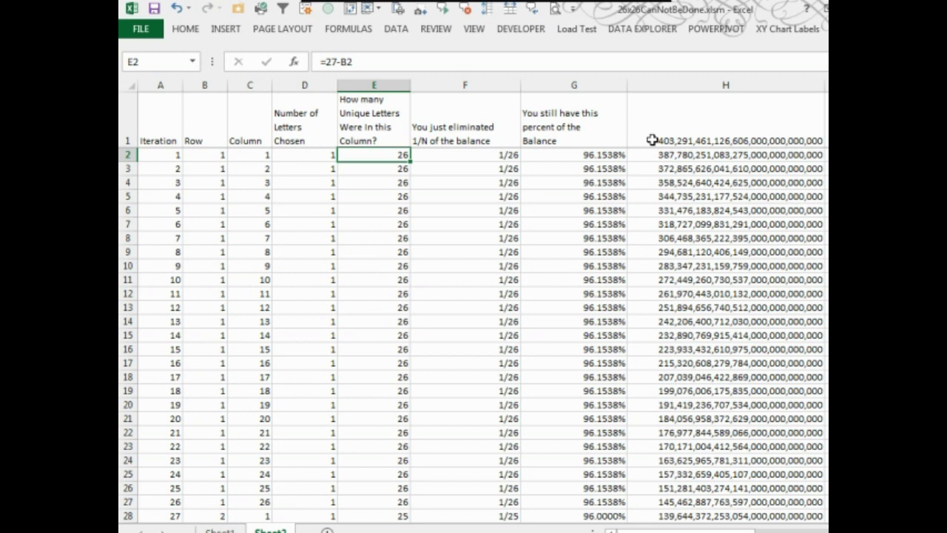
click(650, 154)
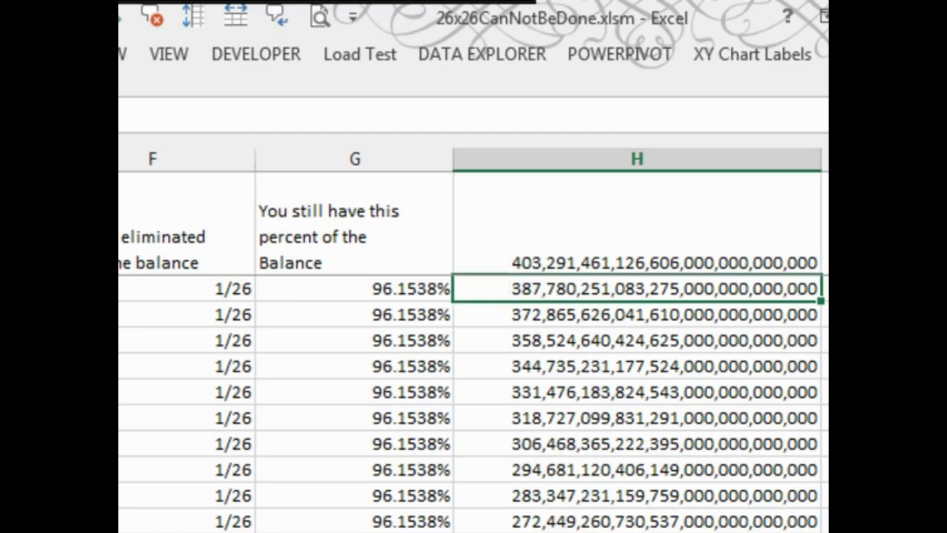
click(559, 316)
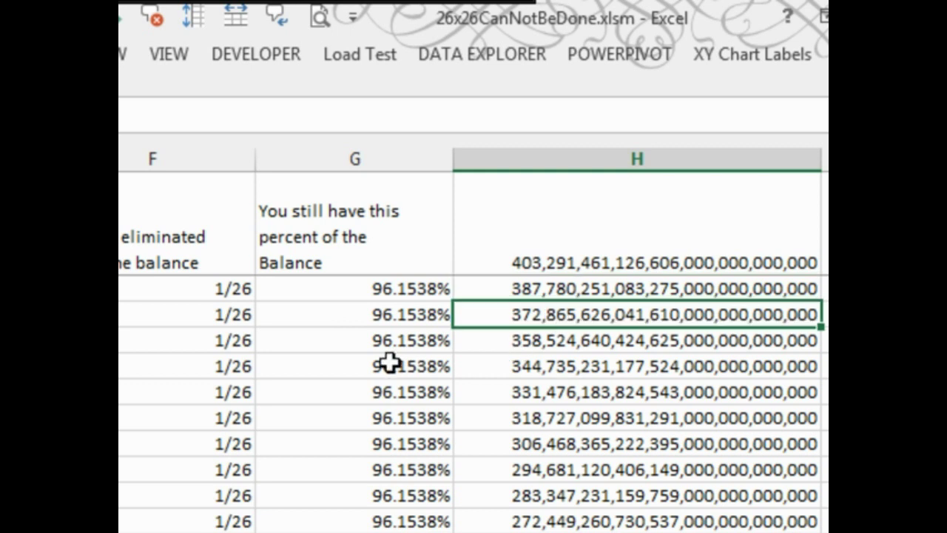
click(492, 342)
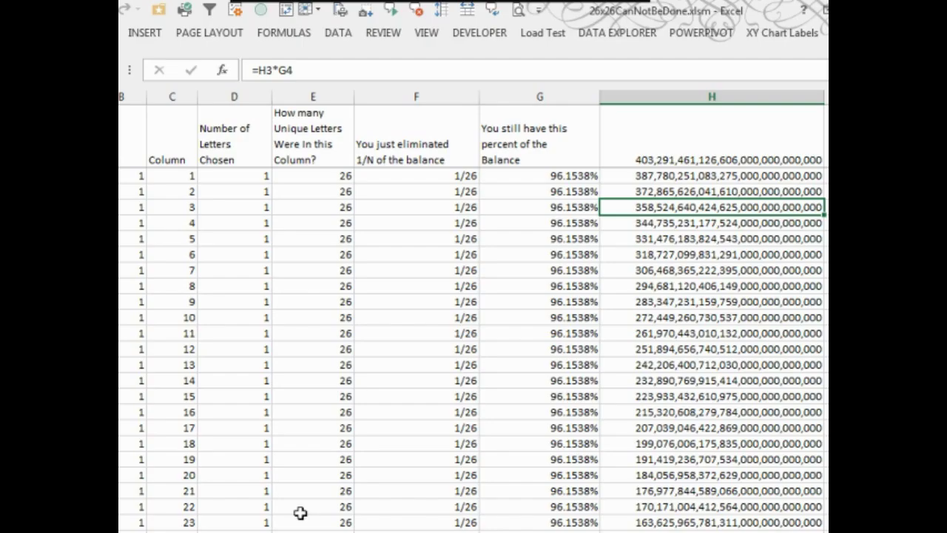
click(282, 520)
Check the C26 counter formula and the late column H balances dropping to single digits.
scroll(282, 522, down, 6)
scroll(282, 522, down, 5)
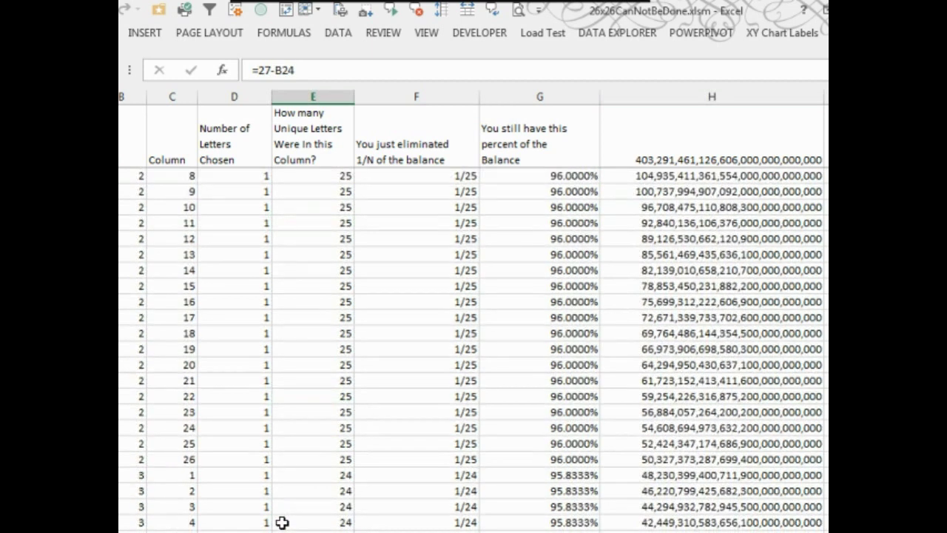
scroll(249, 459, up, 4)
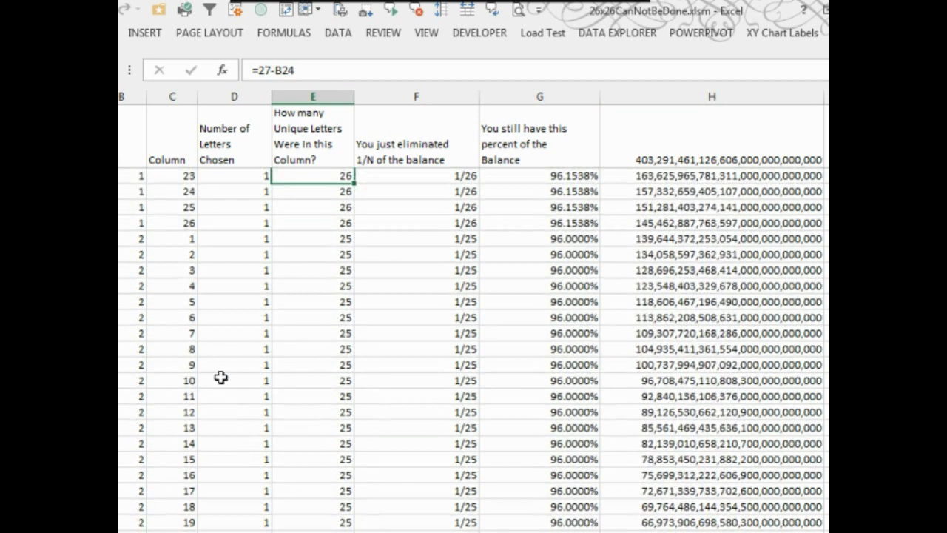
click(177, 224)
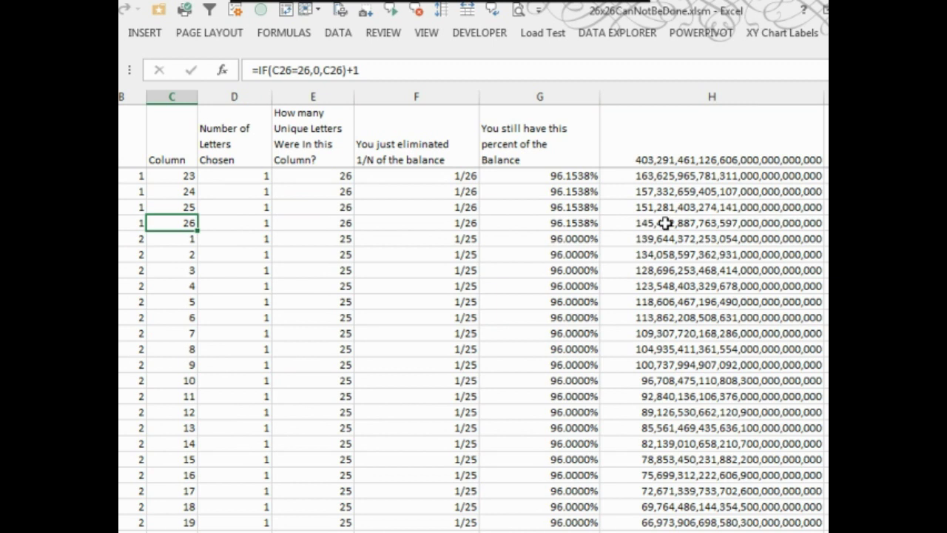
key(Down)
key(Down)
key(Down)
key(Down)
key(Down)
key(Down)
key(Down)
key(Down)
key(Down)
key(Down)
key(Down)
key(Down)
key(Down)
key(Down)
key(Down)
key(Down)
key(Down)
key(Down)
key(Down)
key(Down)
key(Down)
key(Down)
key(Down)
key(Down)
key(Down)
key(Down)
key(Down)
key(Down)
key(Down)
key(Down)
key(Down)
key(Down)
key(Down)
key(Down)
key(Down)
key(Down)
key(Down)
key(Down)
key(Down)
key(Down)
key(Down)
key(Down)
key(Down)
key(Down)
key(Down)
key(Up)
key(Up)
key(Up)
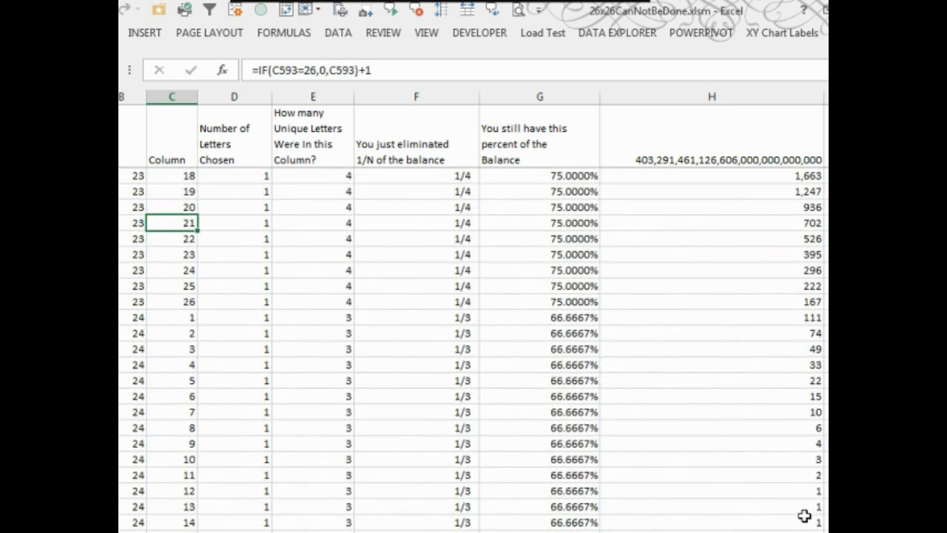
click(798, 382)
click(798, 399)
Check the first balance formula, then step down the Number of Valid Rows Left counts.
key(ctrl+Up)
key(Down)
key(ctrl+Right)
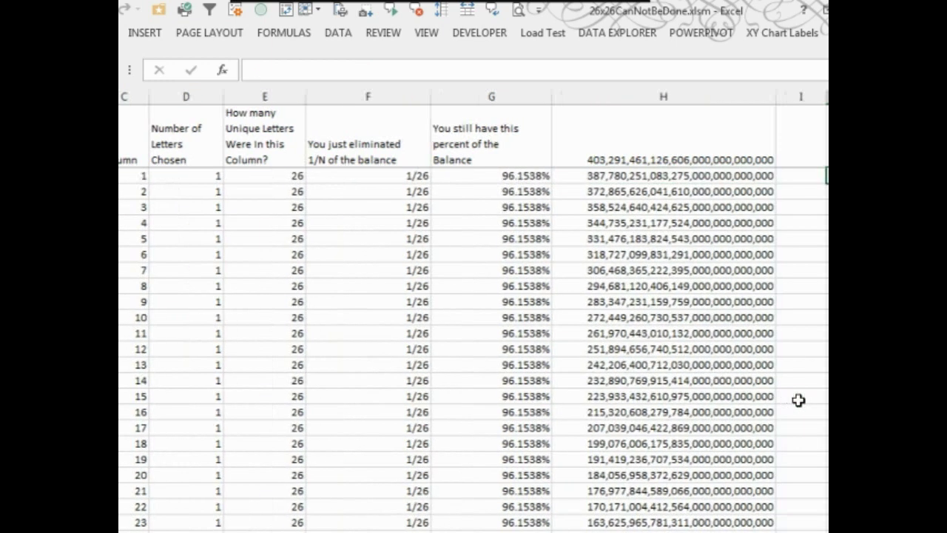
key(ctrl+Right)
key(ctrl+Right)
key(Left)
key(Left)
key(Left)
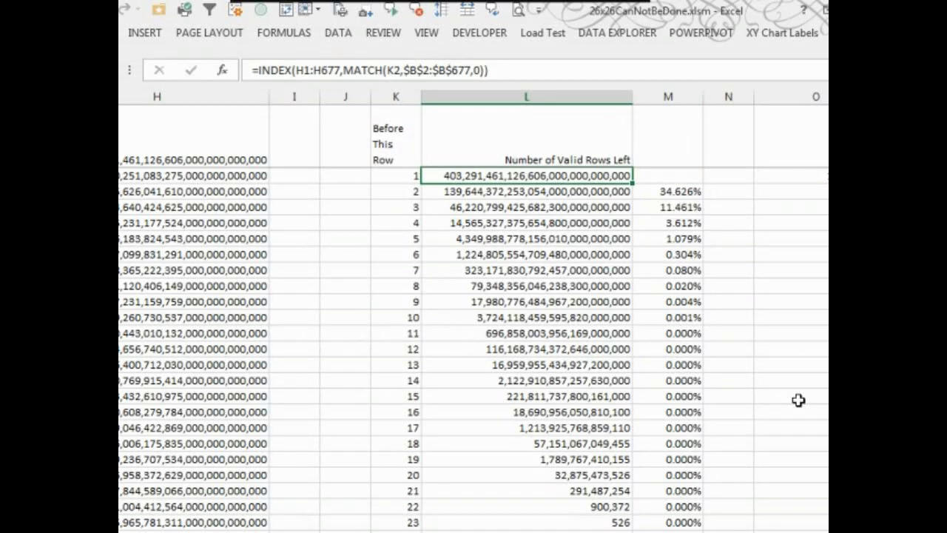
key(Down)
key(Down)
key(Down)
key(Down)
key(Down)
key(Down)
key(Down)
key(Down)
key(Down)
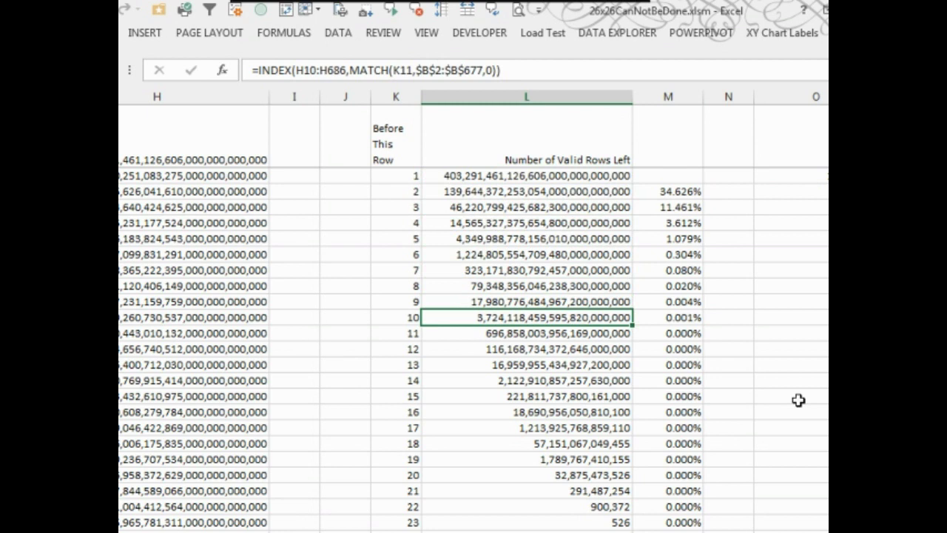
key(Down)
key(Down)
key(Down)
key(Down)
key(Down)
key(Down)
key(Down)
key(Down)
key(Down)
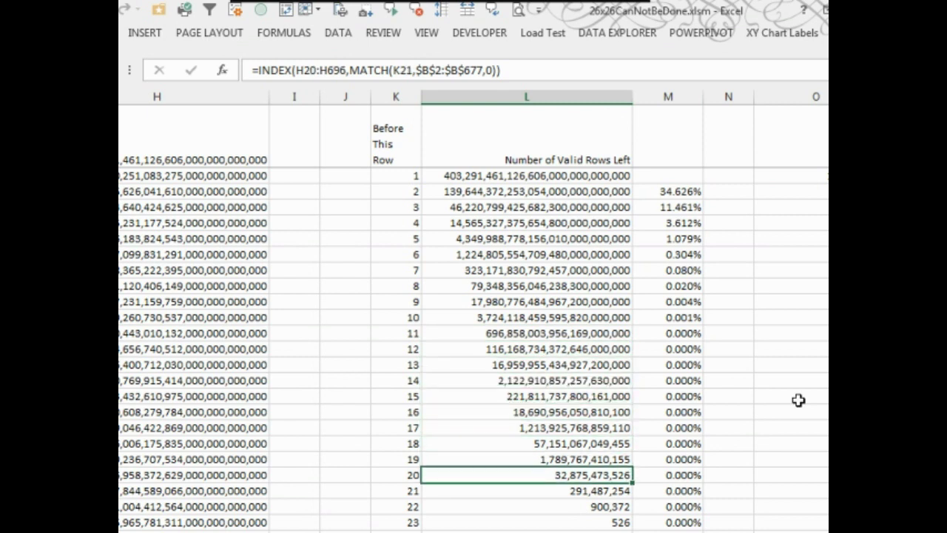
key(Down)
key(Down)
key(Down)
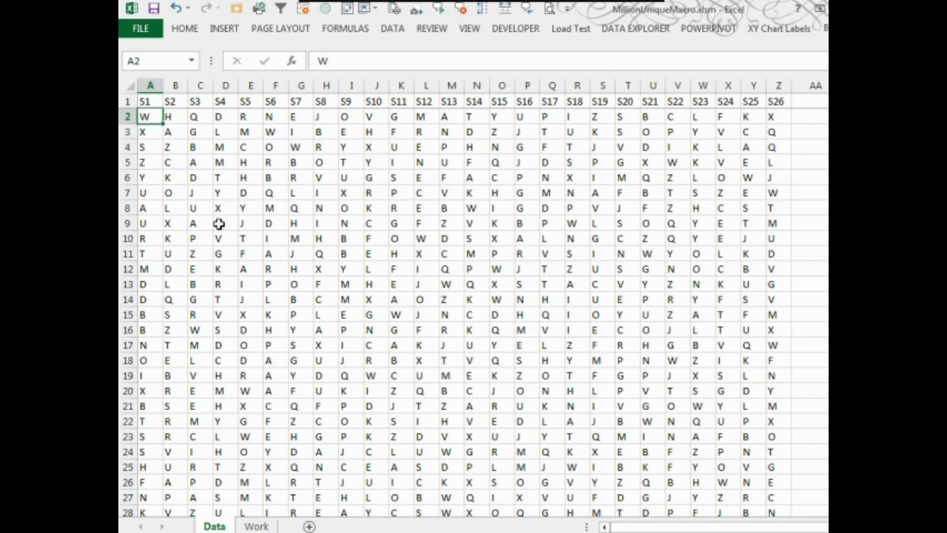
key(ctrl+Down)
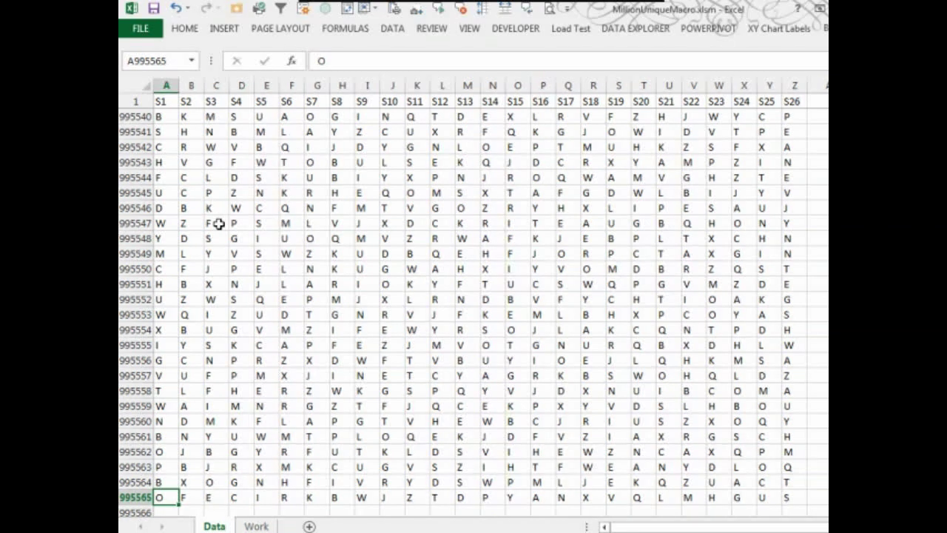
key(ctrl+Up)
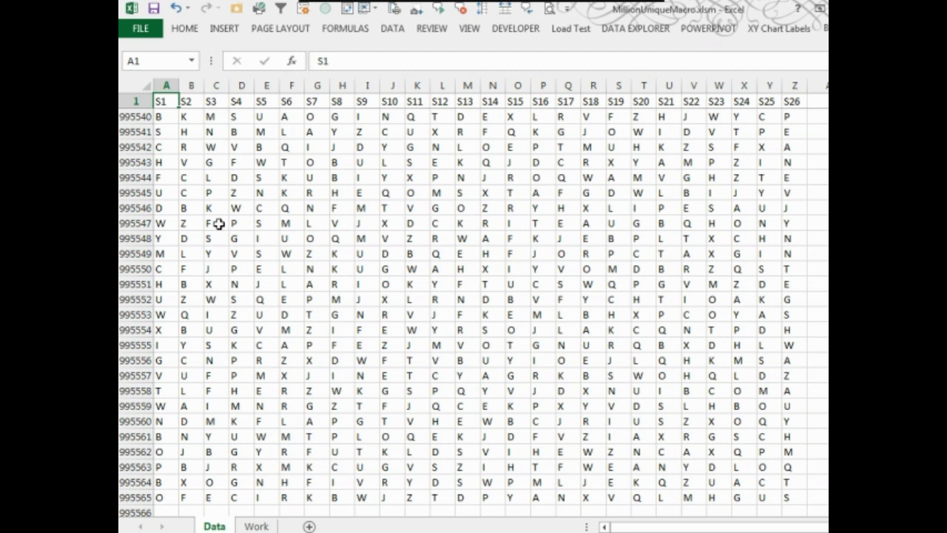
key(ctrl+Home)
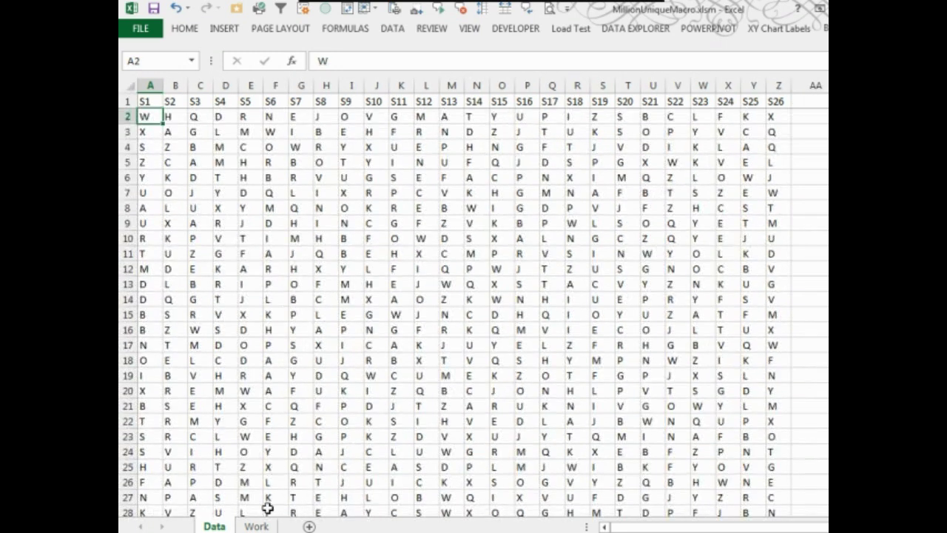
Turn on Data > Filter for the letter columns on the Data sheet.
click(264, 523)
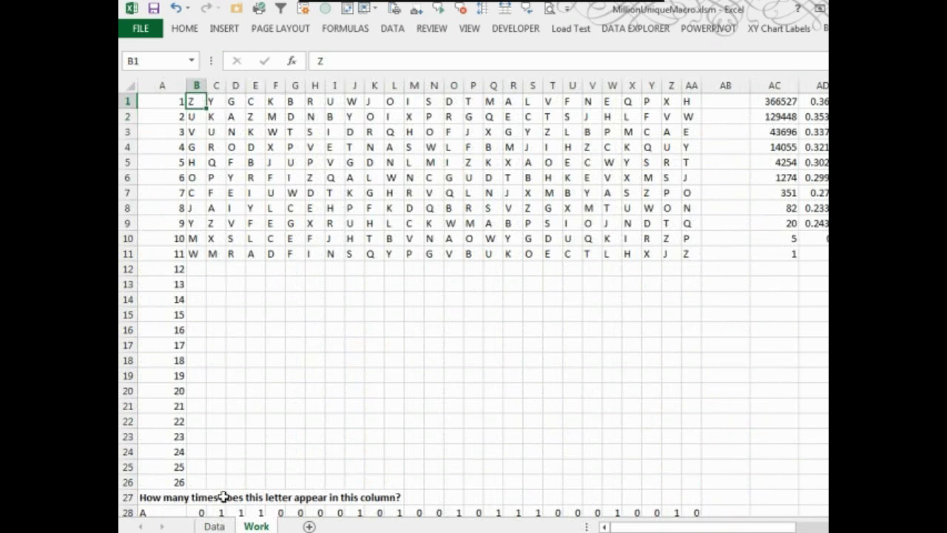
click(215, 526)
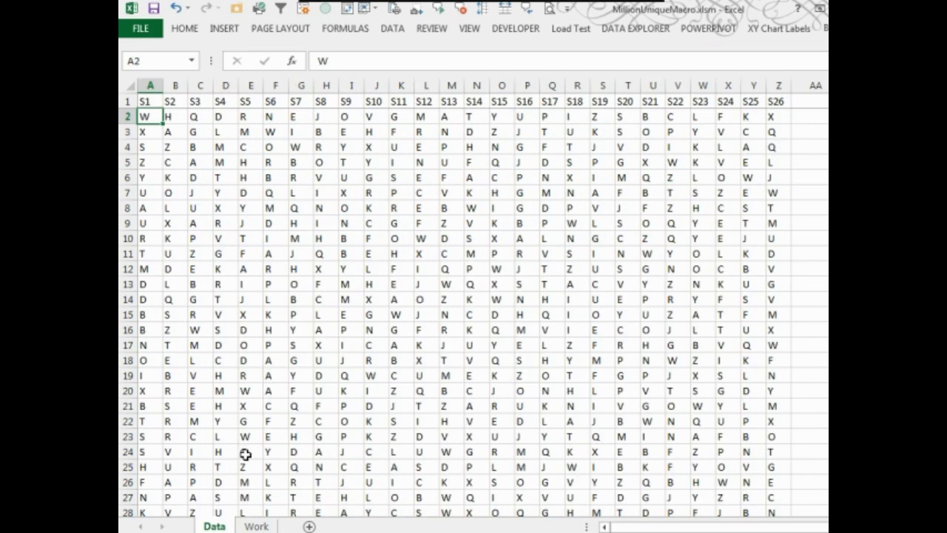
click(394, 29)
click(359, 53)
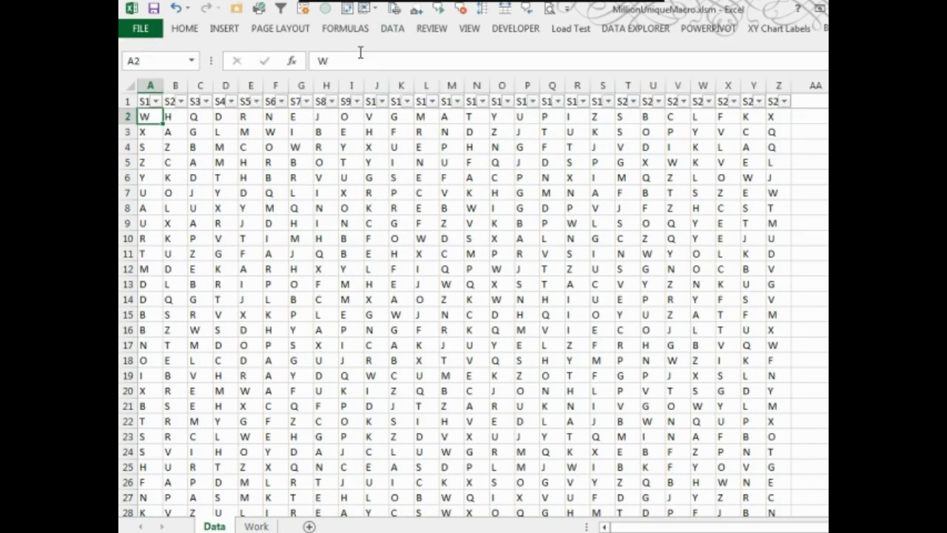
click(252, 526)
click(213, 525)
Uncheck Z in the S1 column filter and apply it.
click(156, 99)
drag(311, 266, 309, 340)
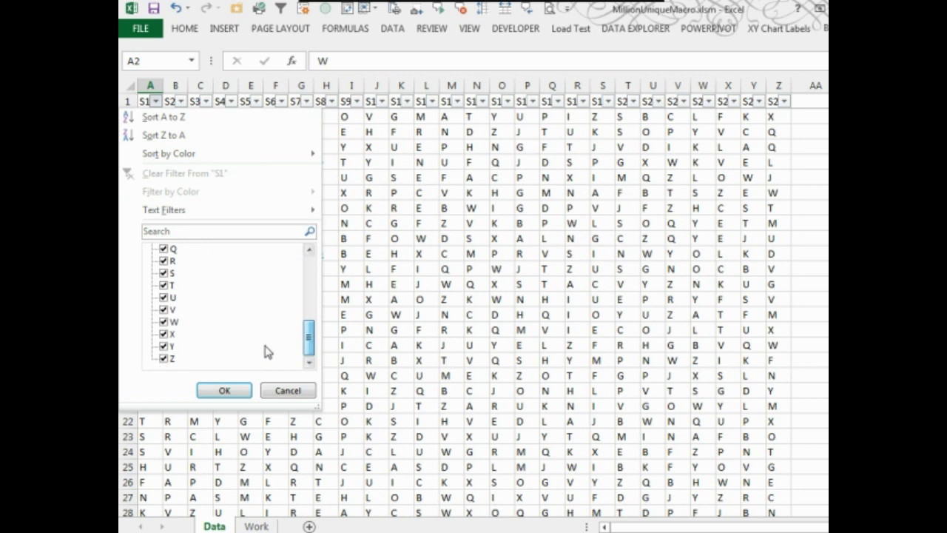
click(165, 358)
click(214, 389)
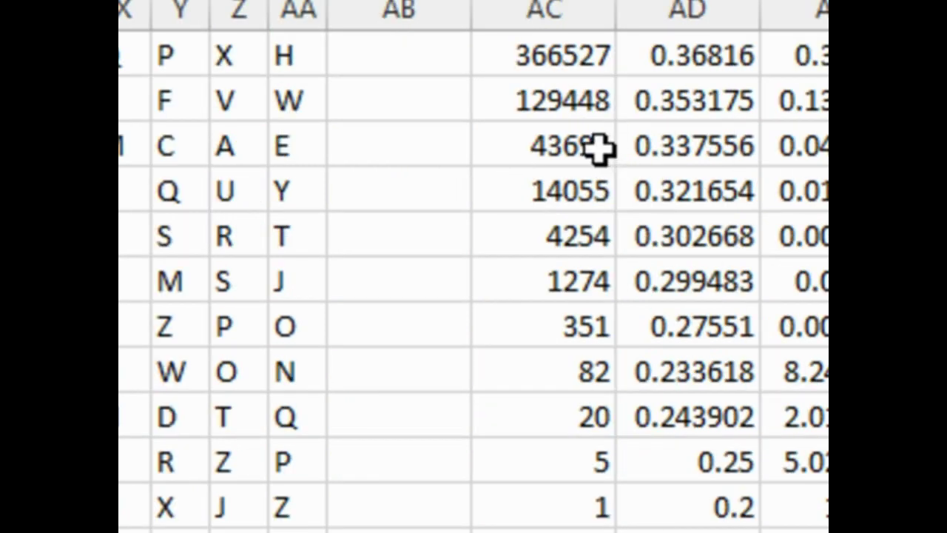
click(572, 105)
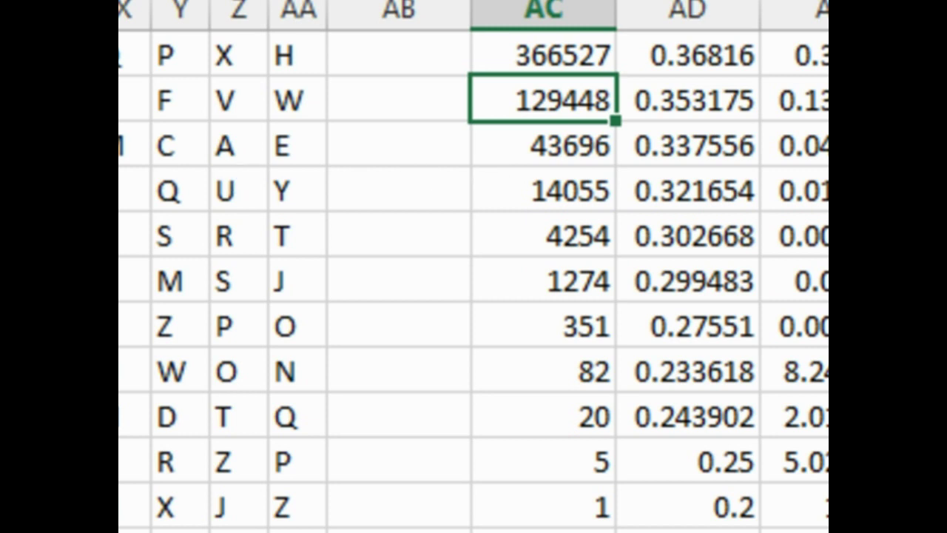
click(533, 154)
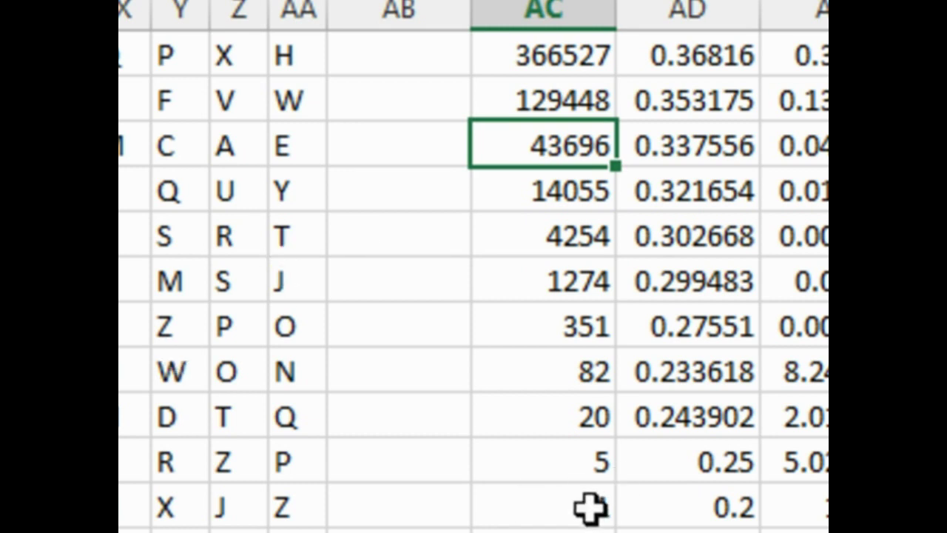
click(602, 462)
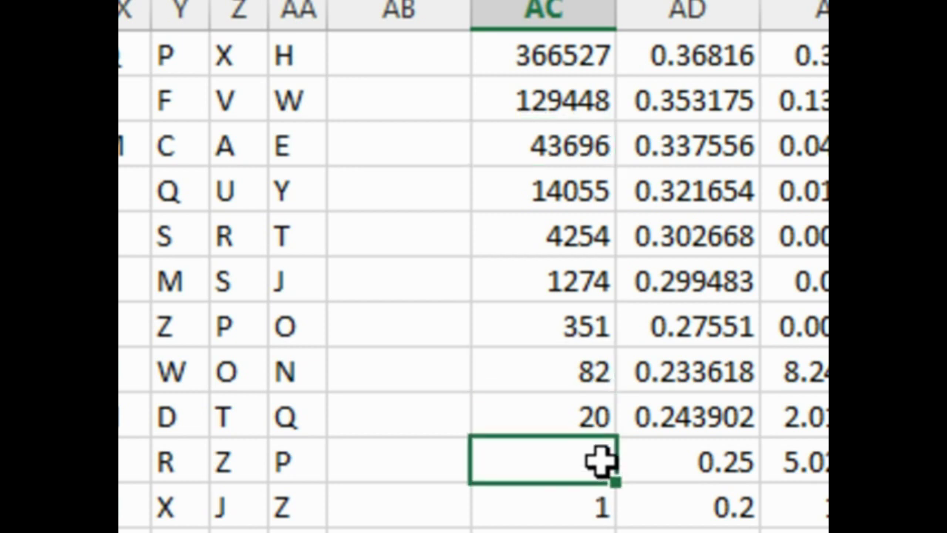